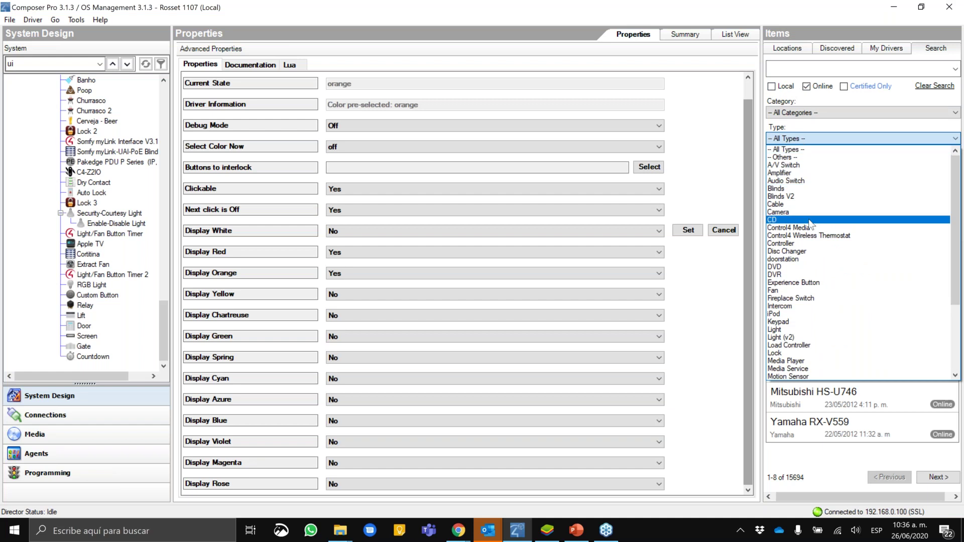
- Filter the online driver search to the Experience Button type and the manufacturer Control4
left_click(793, 282)
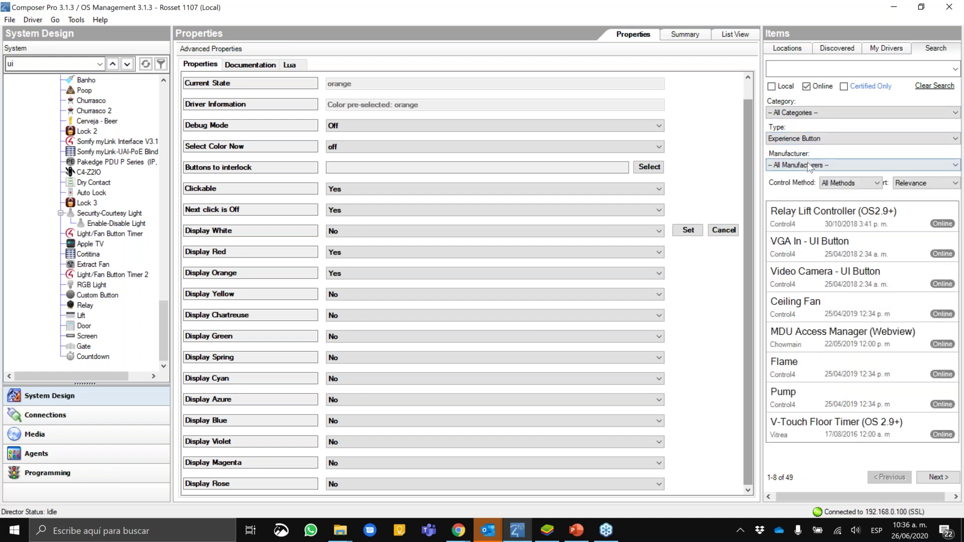
left_click(809, 167)
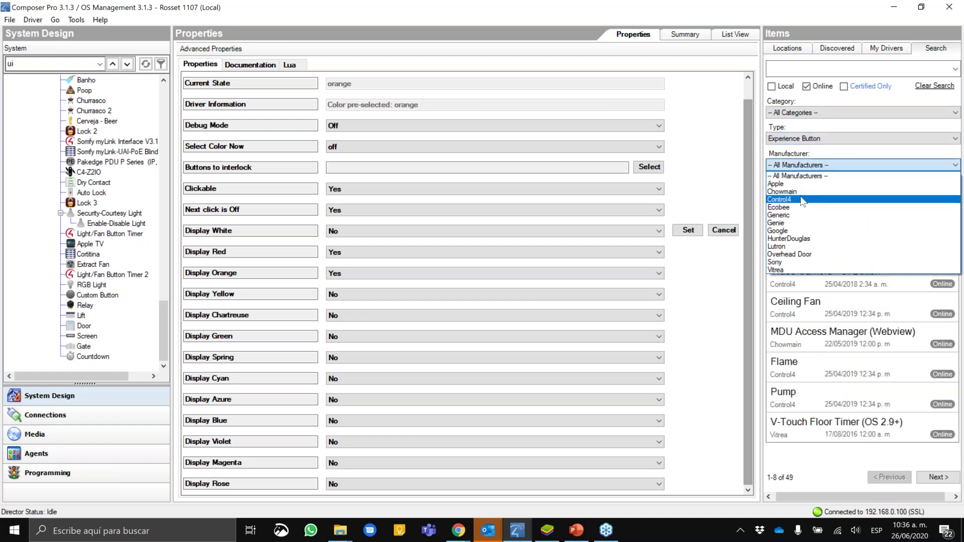
left_click(799, 197)
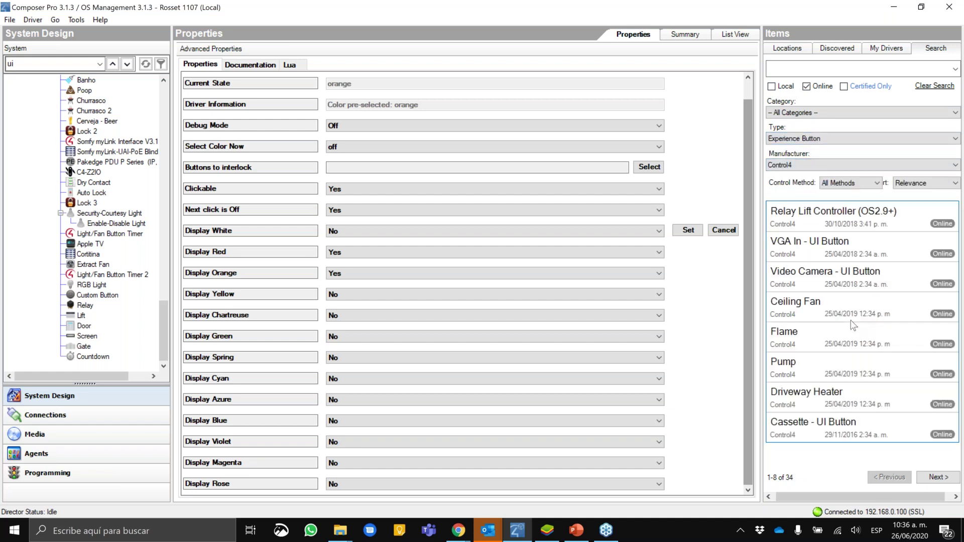
- Page through all the filtered Control4 experience button drivers and select Door Auto-Lock (OS2.9+) on the last page
left_click(946, 476)
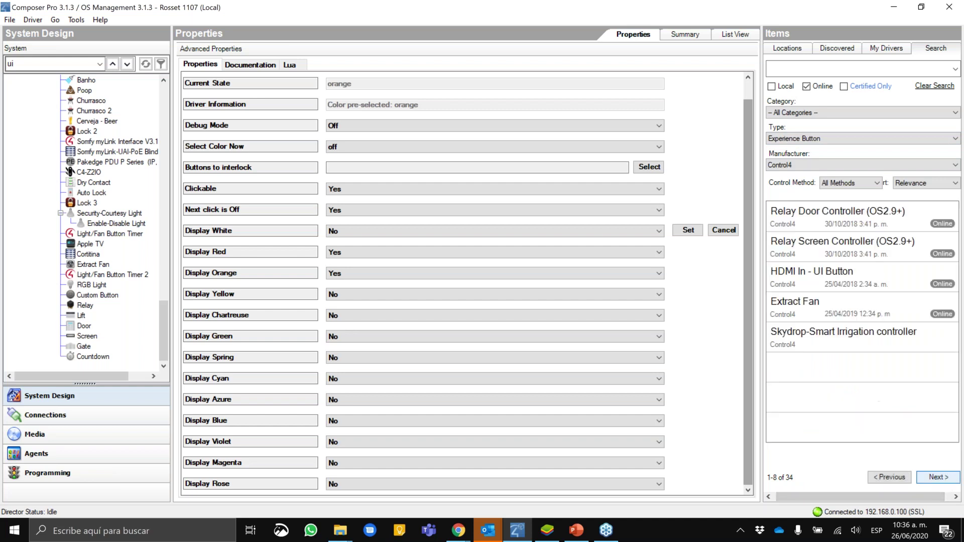
left_click(947, 477)
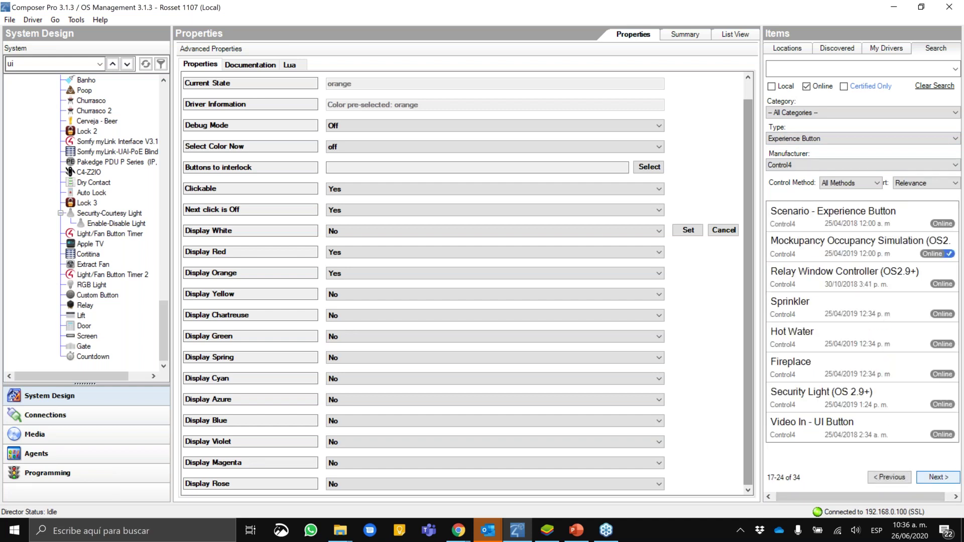
left_click(944, 477)
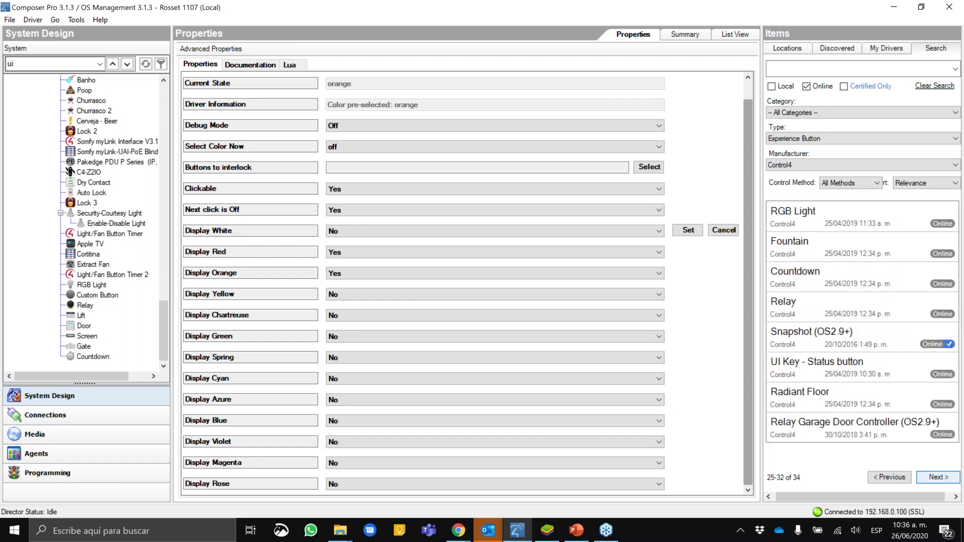
left_click(944, 477)
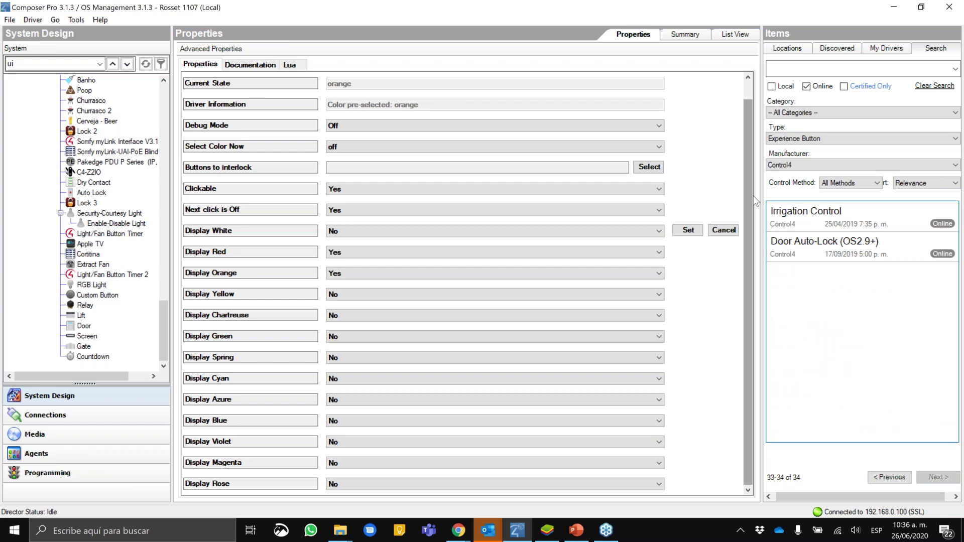
left_click(836, 249)
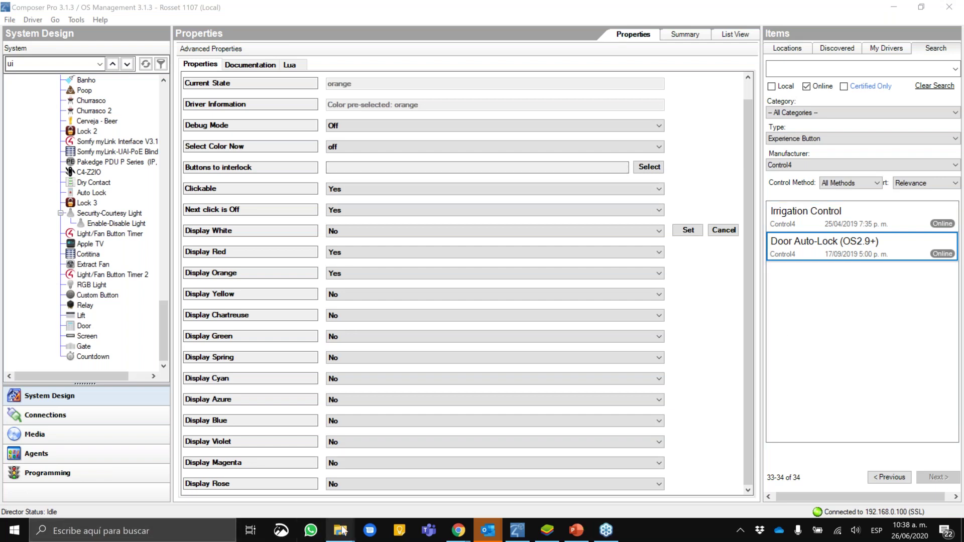
- Switch to the experience-button-key-status window in File Explorer and open the device folder inside www > icons
mouse_move(341, 530)
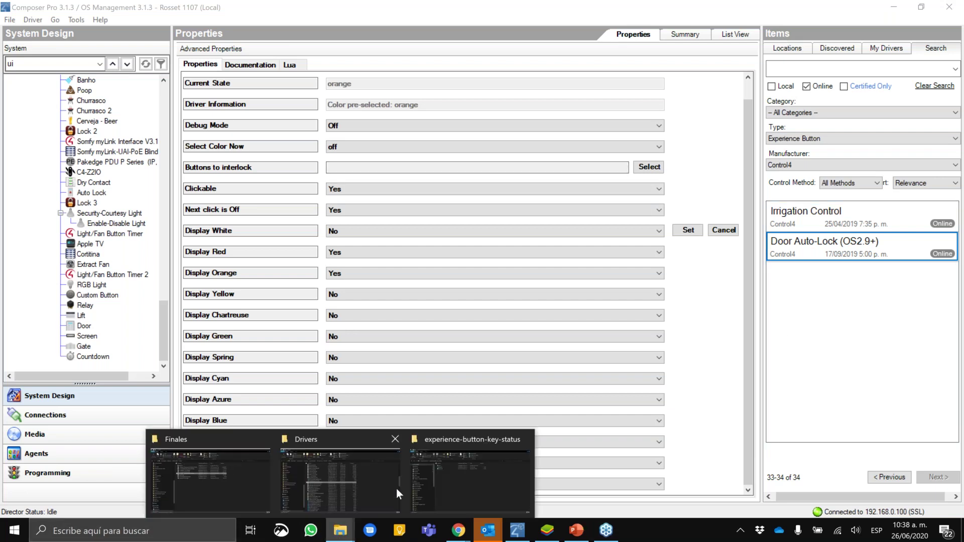
left_click(444, 472)
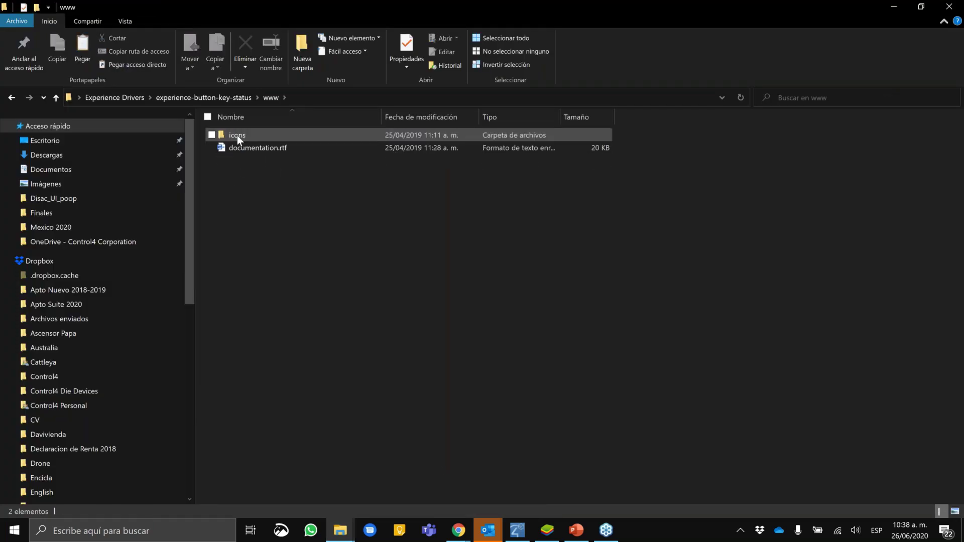
double_click(238, 135)
double_click(238, 135)
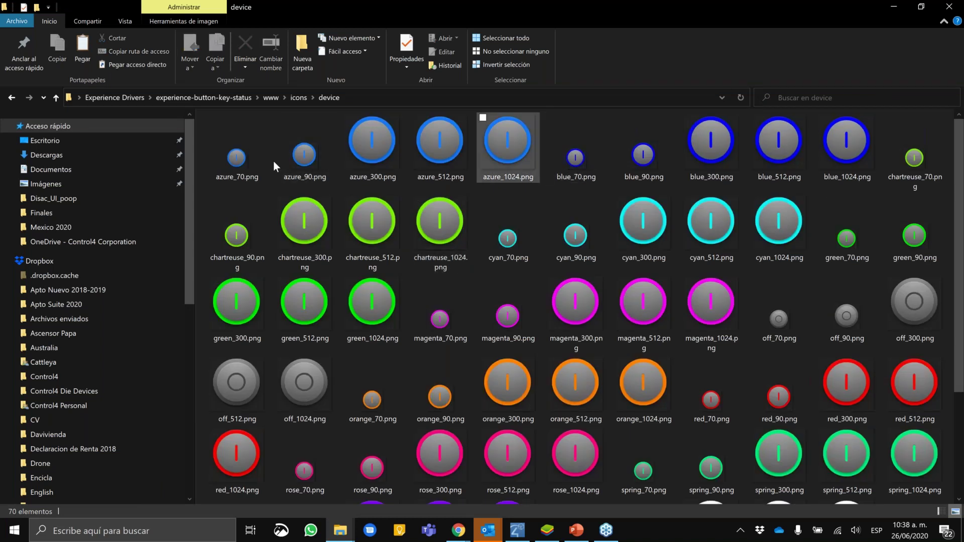
- Examine the azure button icon in its 70, 90, 300, 512 and 1024 sizes, as well as cyan_1024.png
left_click(245, 176)
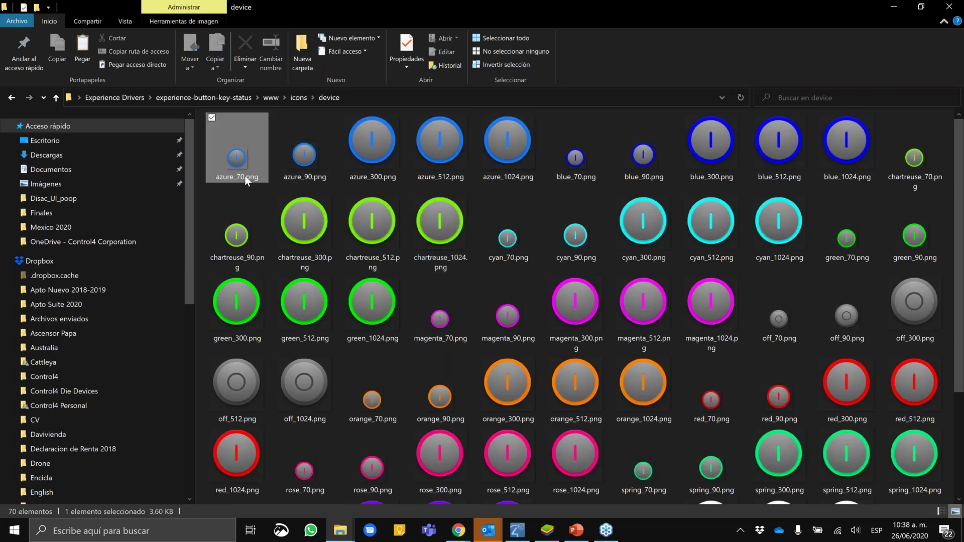
left_click(317, 173)
left_click(371, 167)
left_click(440, 151)
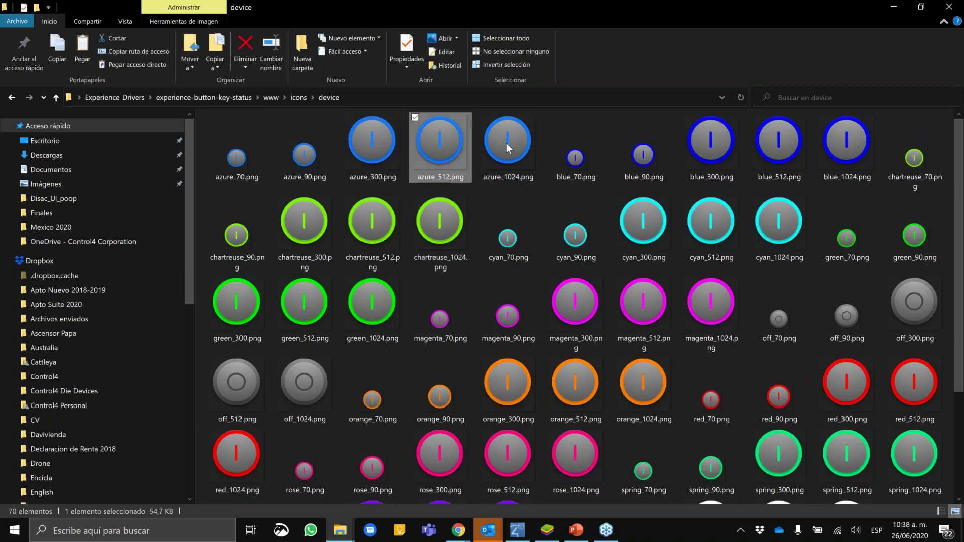
left_click(518, 142)
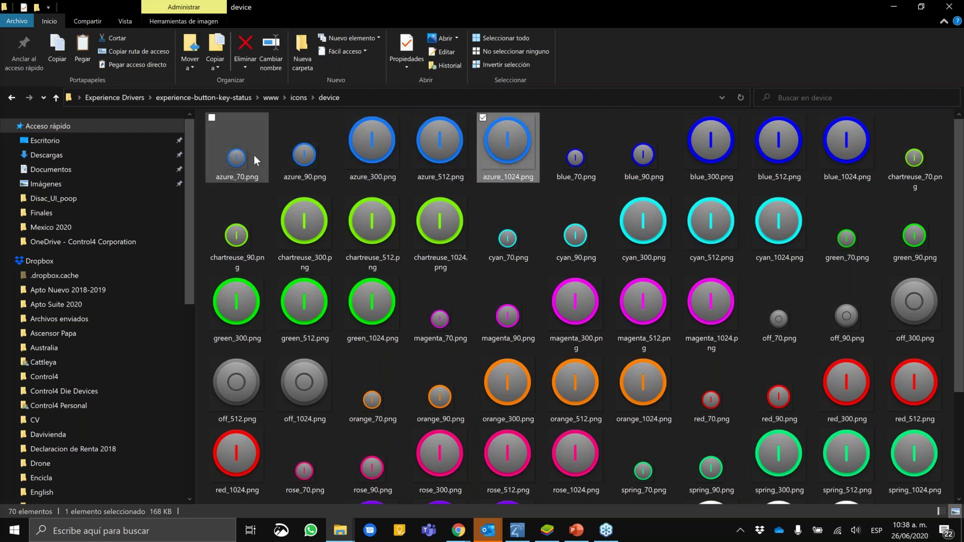
mouse_move(254, 160)
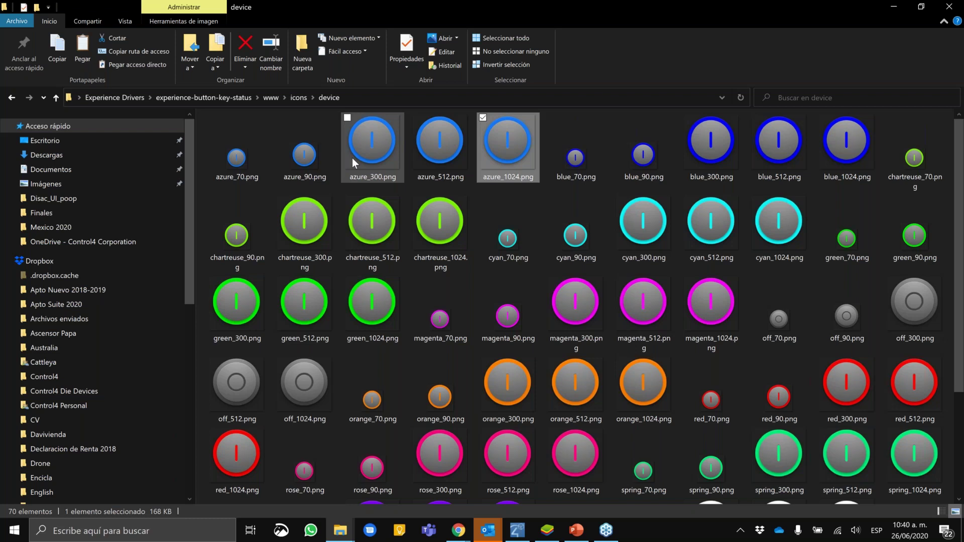
left_click(793, 226)
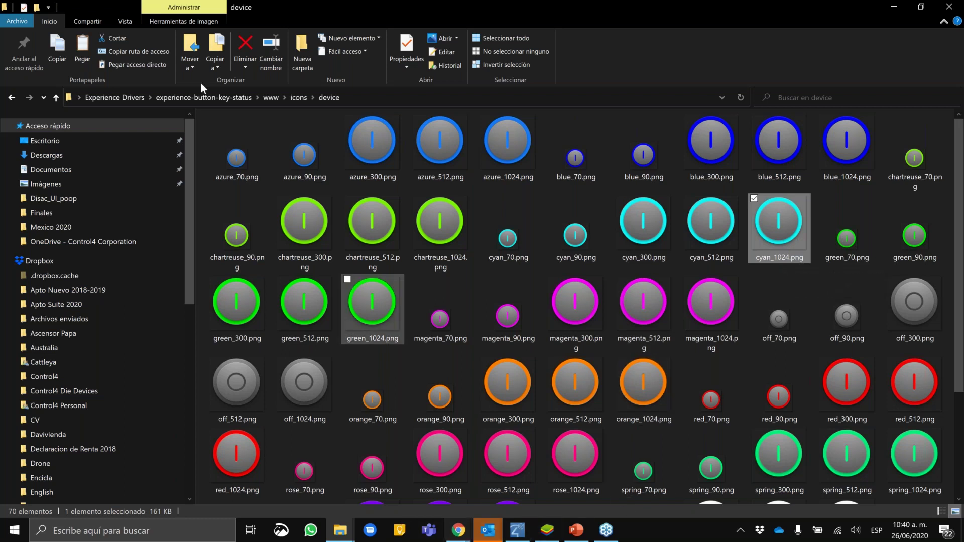
- Return to the experience-button-key-status folder and review driver.xml in Visual Studio Code, closing the editor when done
left_click(12, 99)
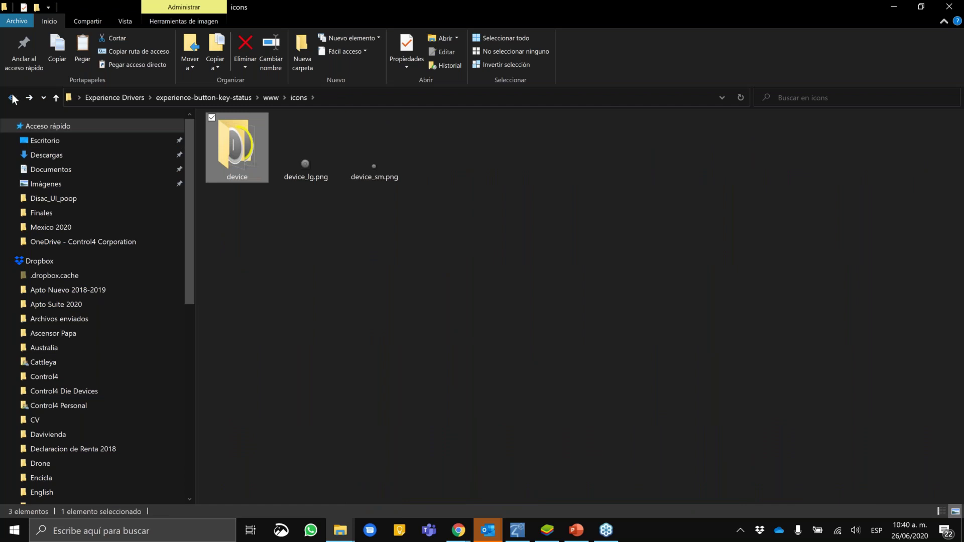
left_click(13, 99)
left_click(13, 96)
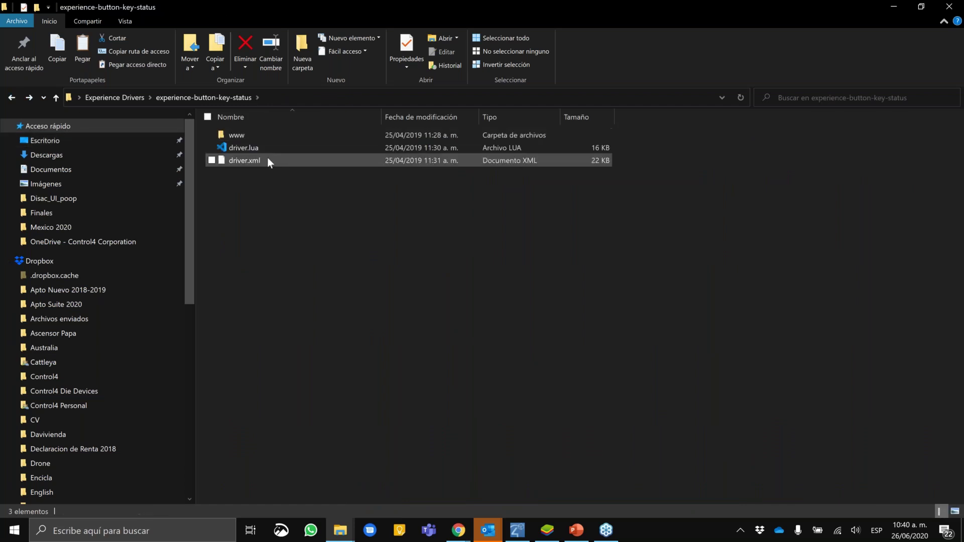
right_click(267, 157)
left_click(247, 154)
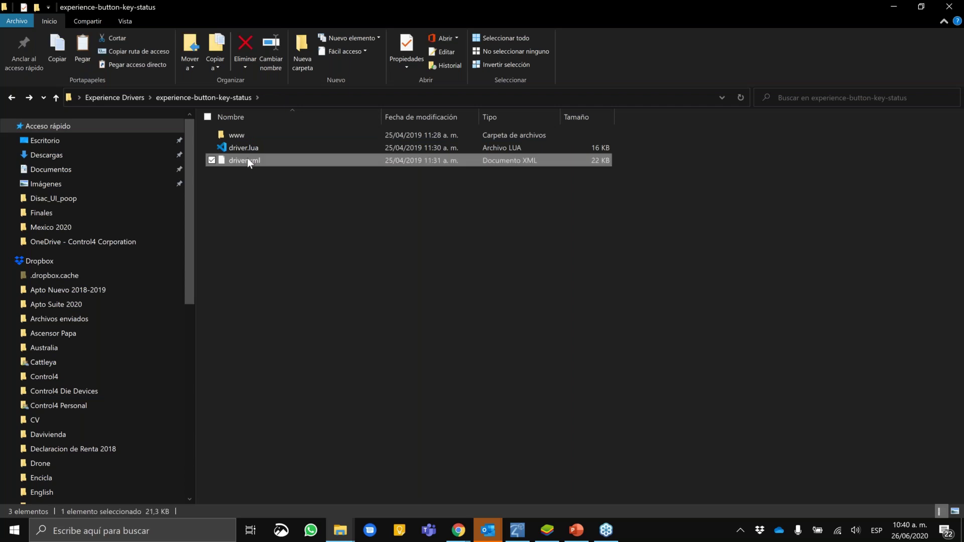
right_click(247, 159)
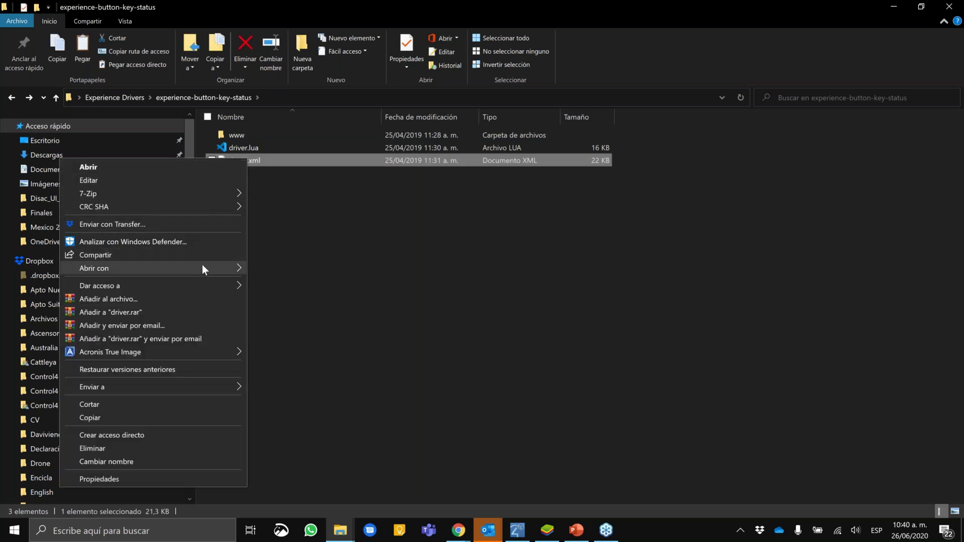
mouse_move(203, 266)
left_click(302, 295)
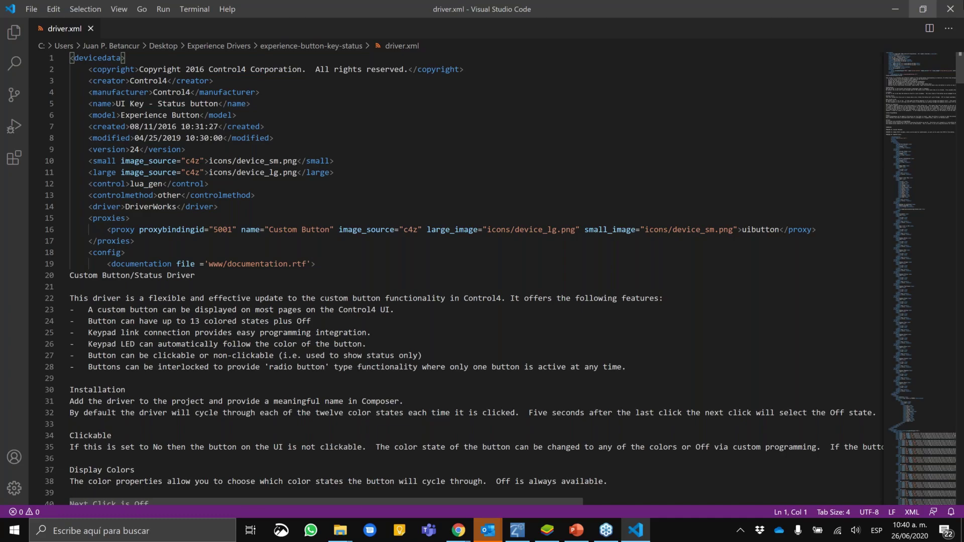
left_click(951, 8)
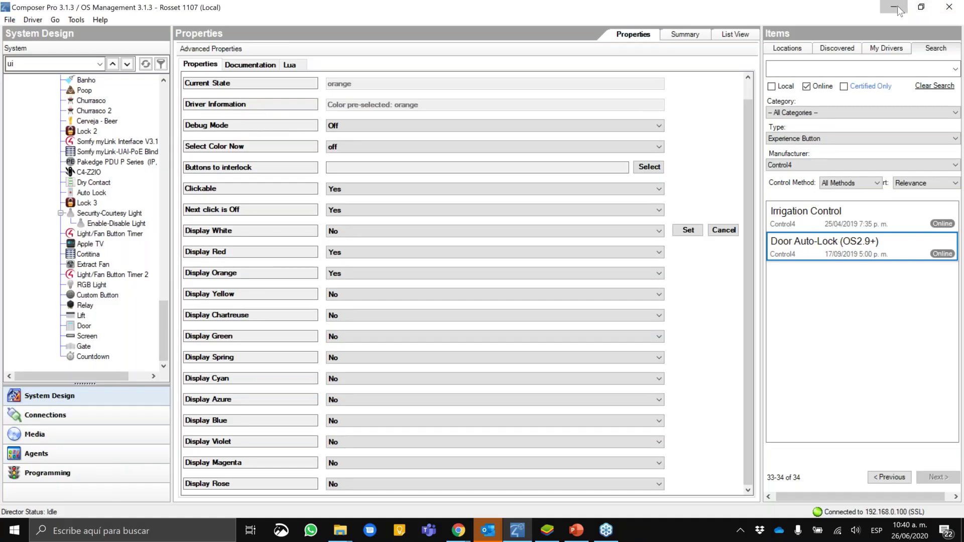
- Switch to the PowerPoint presentation and start the slide show in Presenter View from slide 17, "Complemento Perfecto Pakedge - Araknis"
left_click(897, 7)
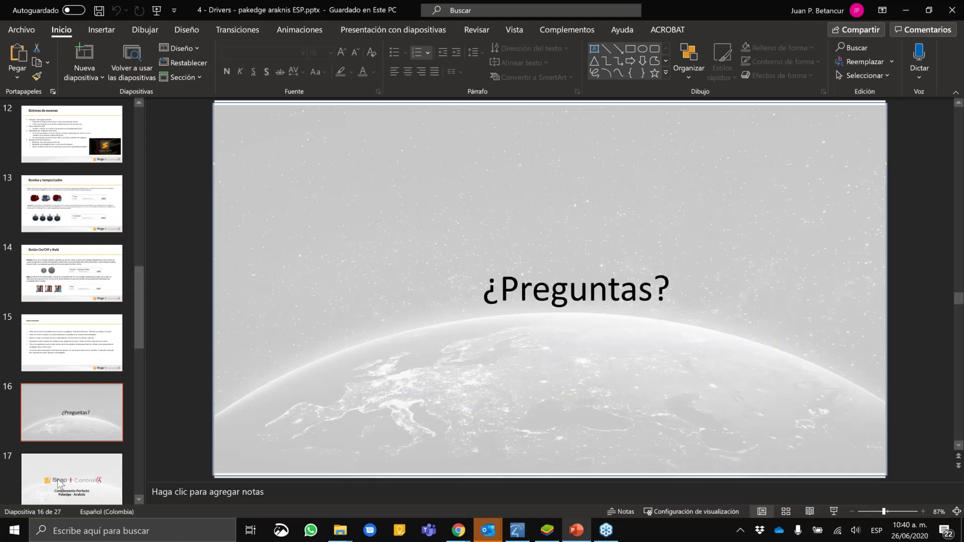
left_click(59, 483)
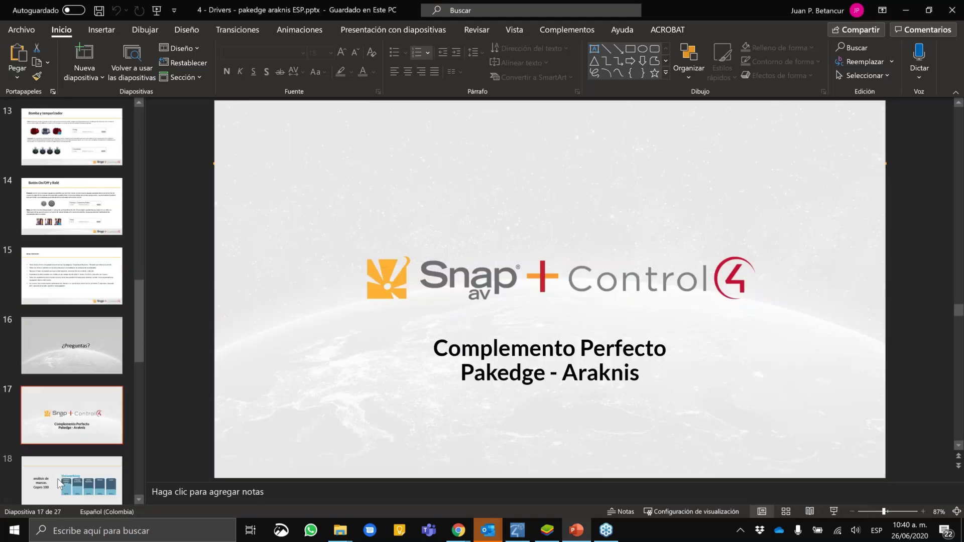
left_click(837, 512)
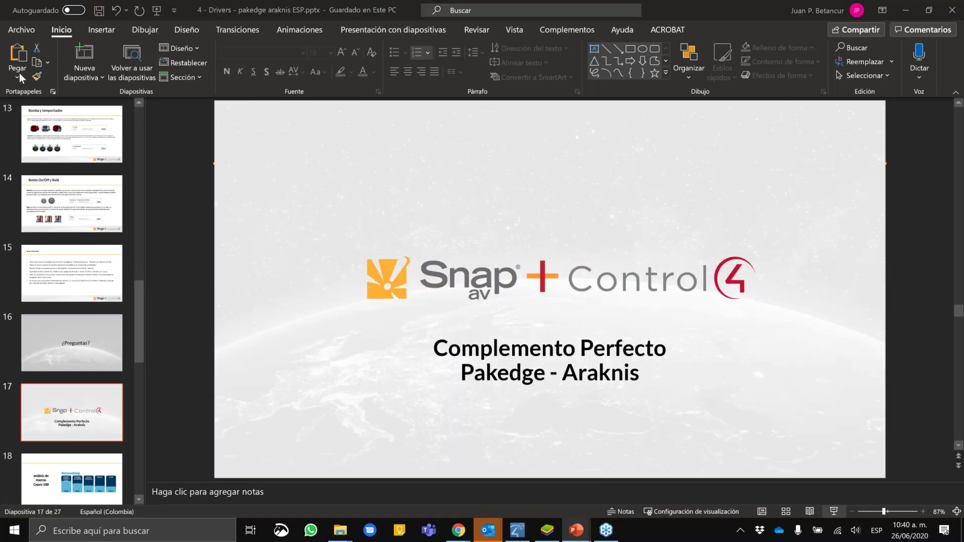
left_click(261, 27)
left_click(261, 40)
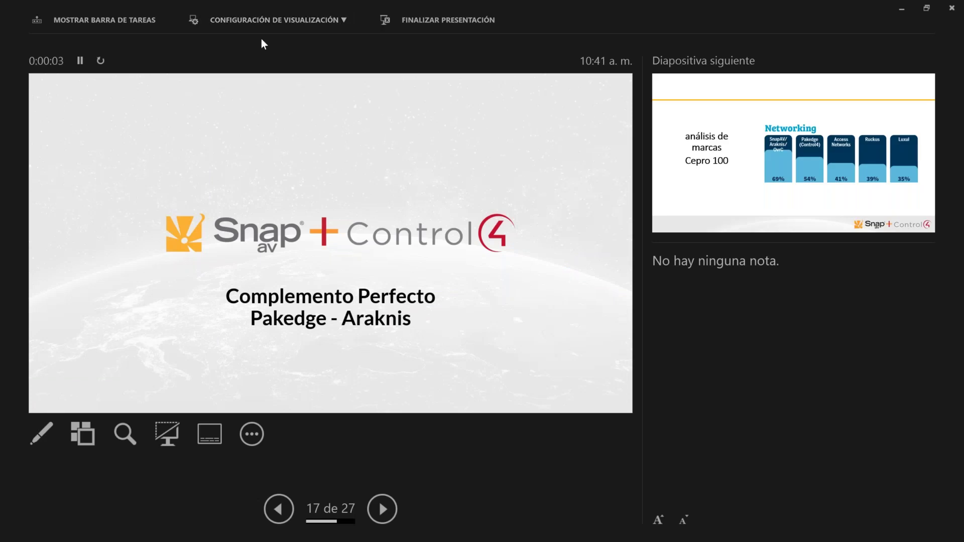